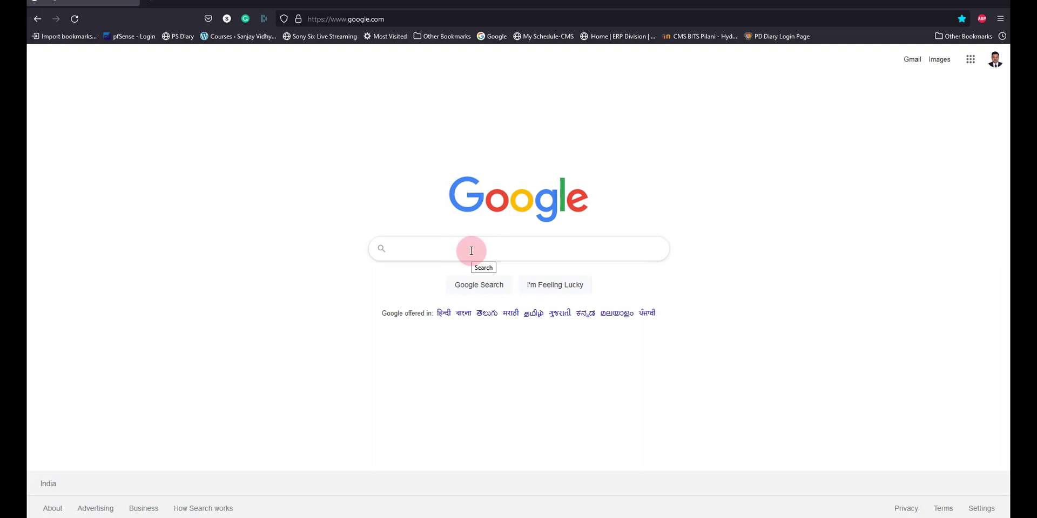
# Search Google for 'tinkercad' by typing 'tinker' and picking the suggestion.
pyautogui.click(471, 251)
pyautogui.write('tin')
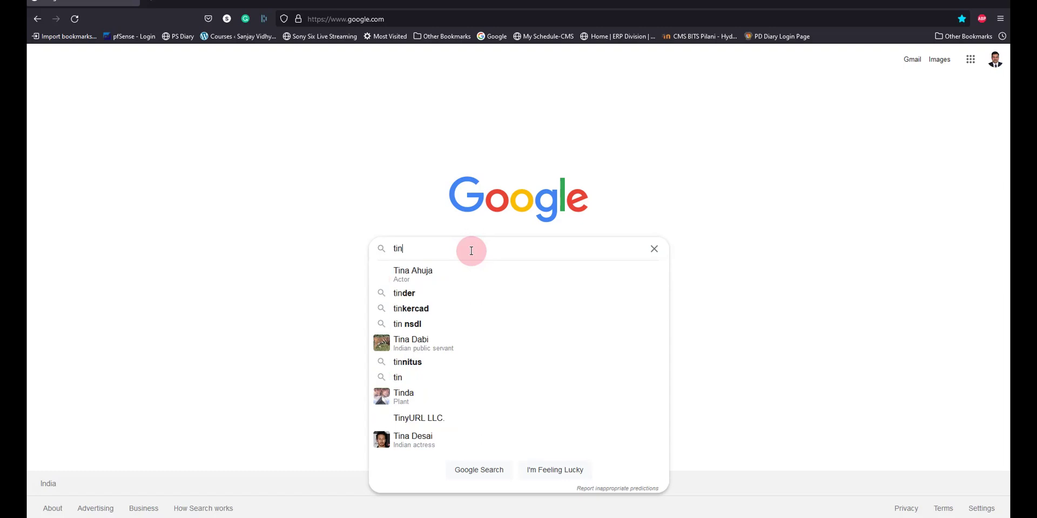
pyautogui.write('ker')
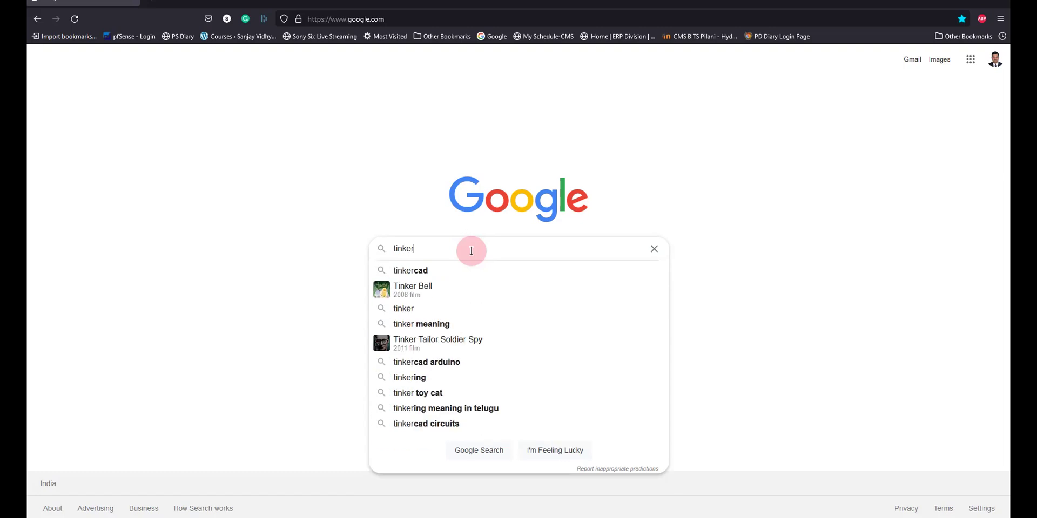
pyautogui.click(436, 270)
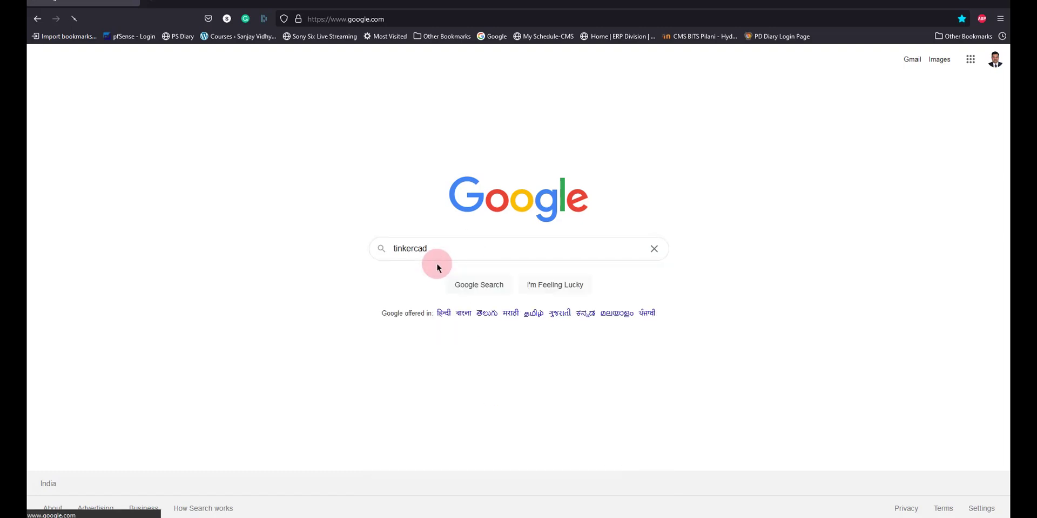
# Go from the Tinkercad result to the Circuits list and create a new blank circuit.
pyautogui.click(279, 157)
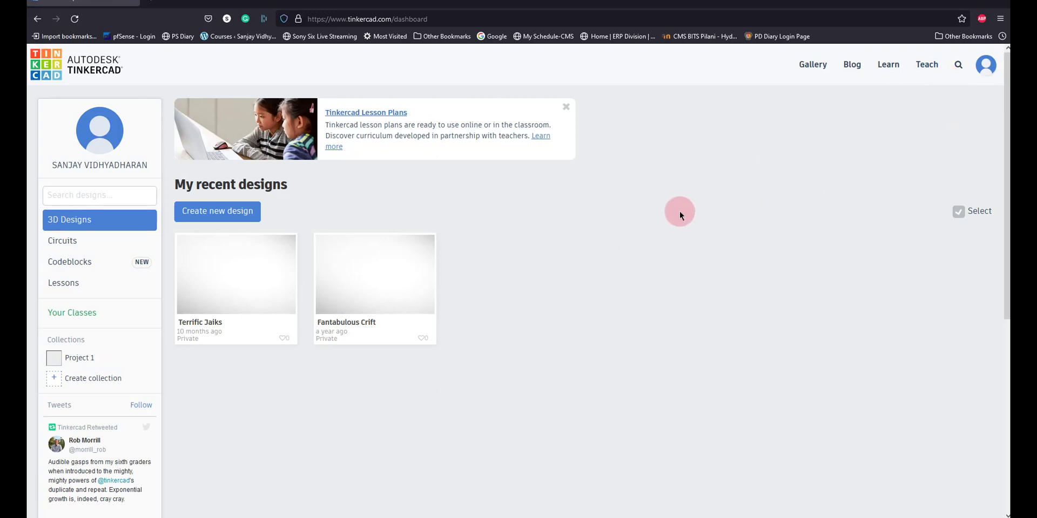
pyautogui.moveTo(242, 250)
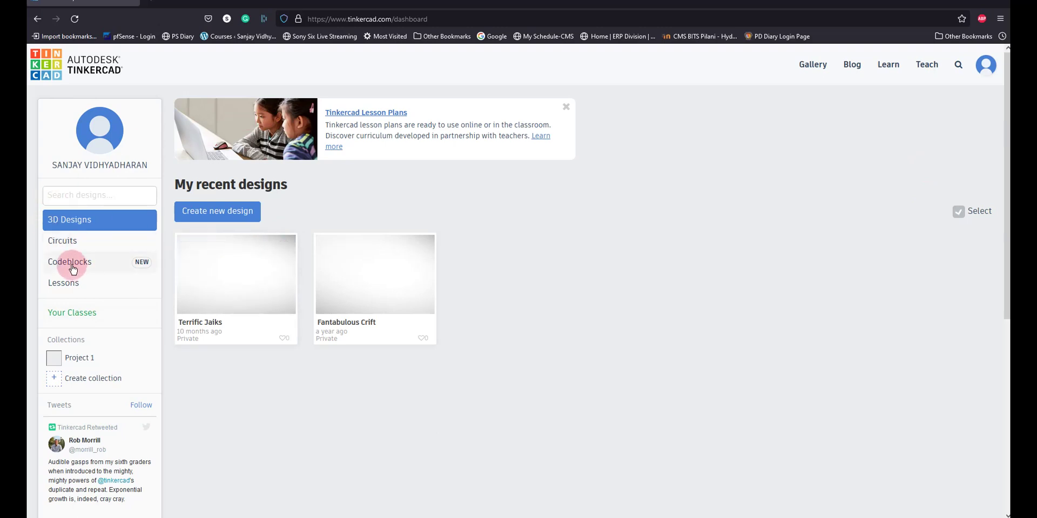
pyautogui.click(73, 247)
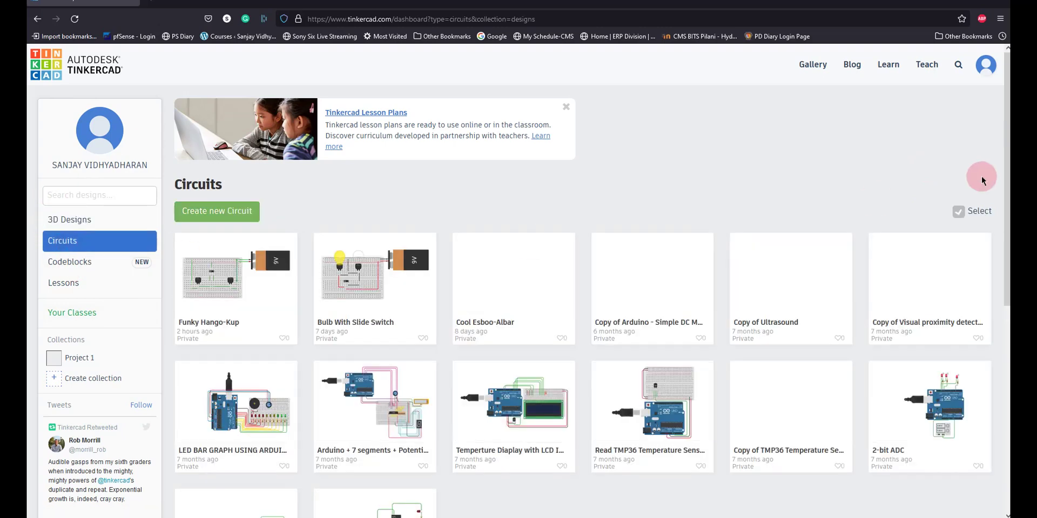
pyautogui.click(222, 216)
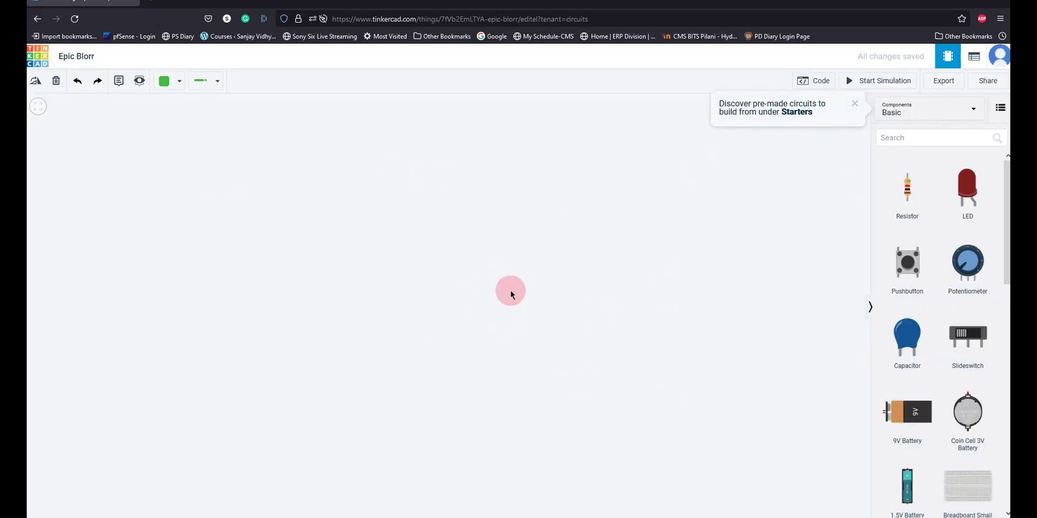
# Place a Breadboard Small at the centre of the canvas.
pyautogui.click(937, 138)
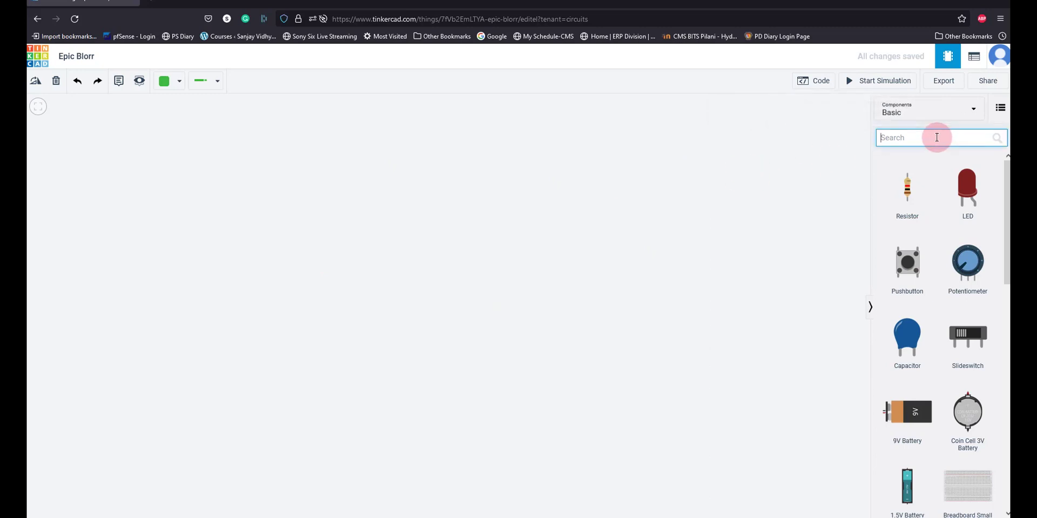
pyautogui.write('bre')
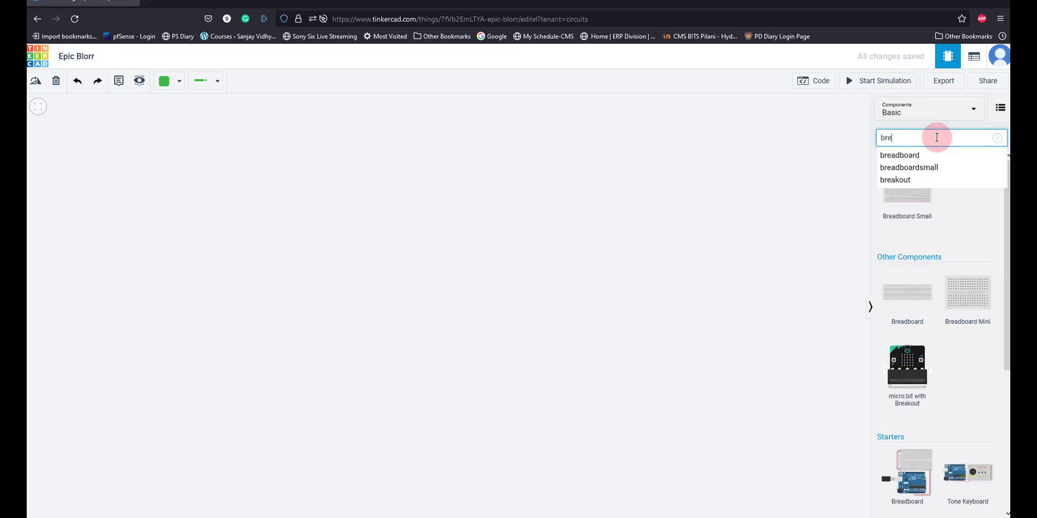
pyautogui.click(933, 155)
pyautogui.click(914, 204)
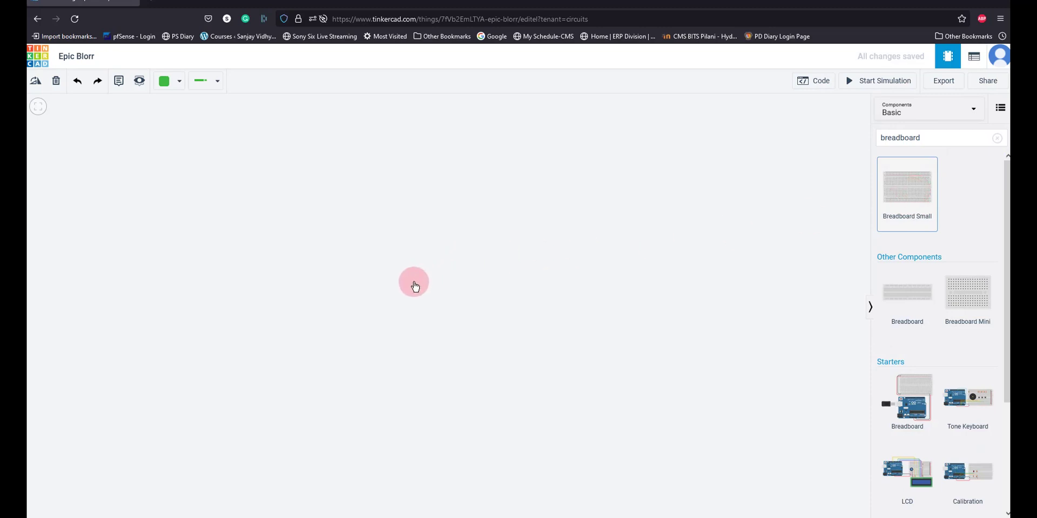
pyautogui.click(414, 286)
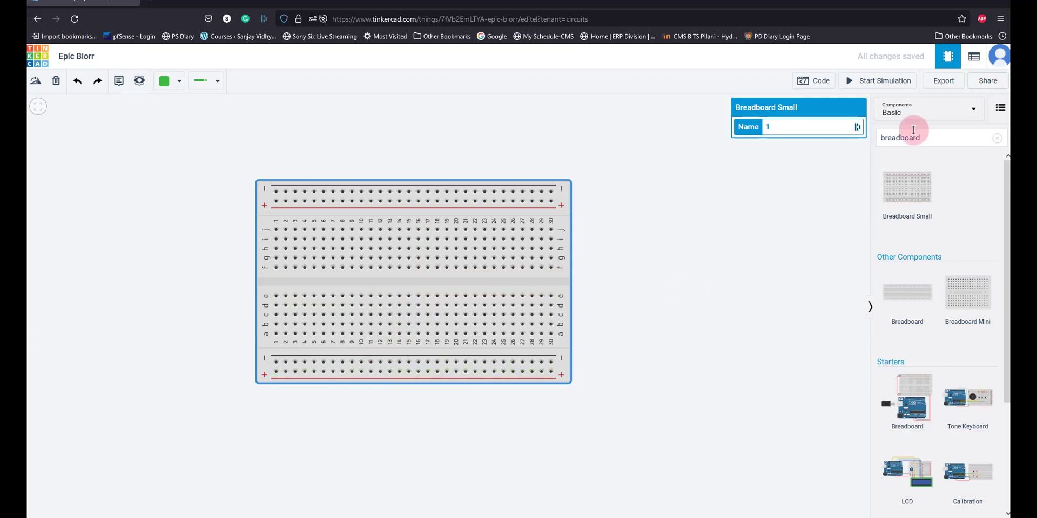
# Replace the component search with 'battery' to list the battery options.
pyautogui.moveTo(924, 137); pyautogui.dragTo(865, 139)
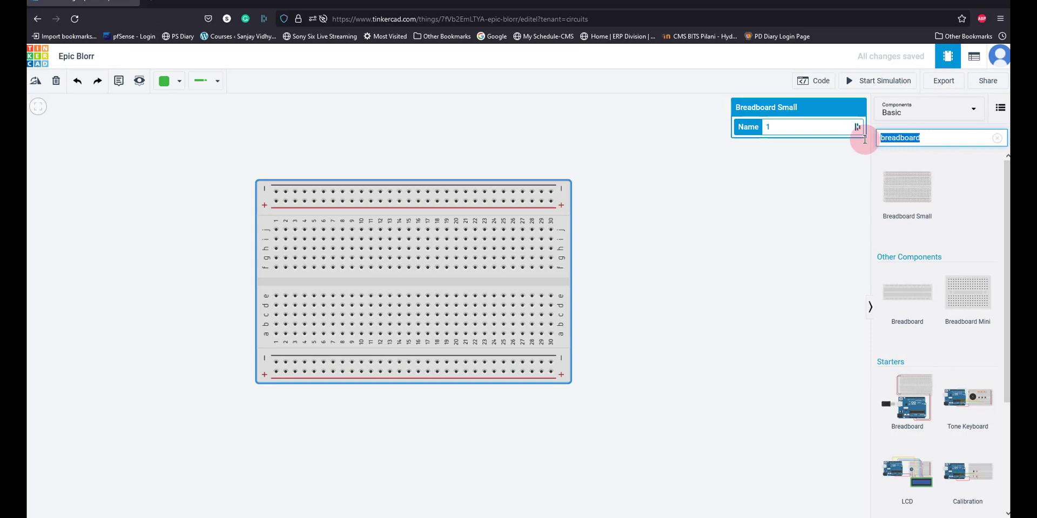
pyautogui.moveTo(865, 140); pyautogui.dragTo(866, 143)
pyautogui.write('batt')
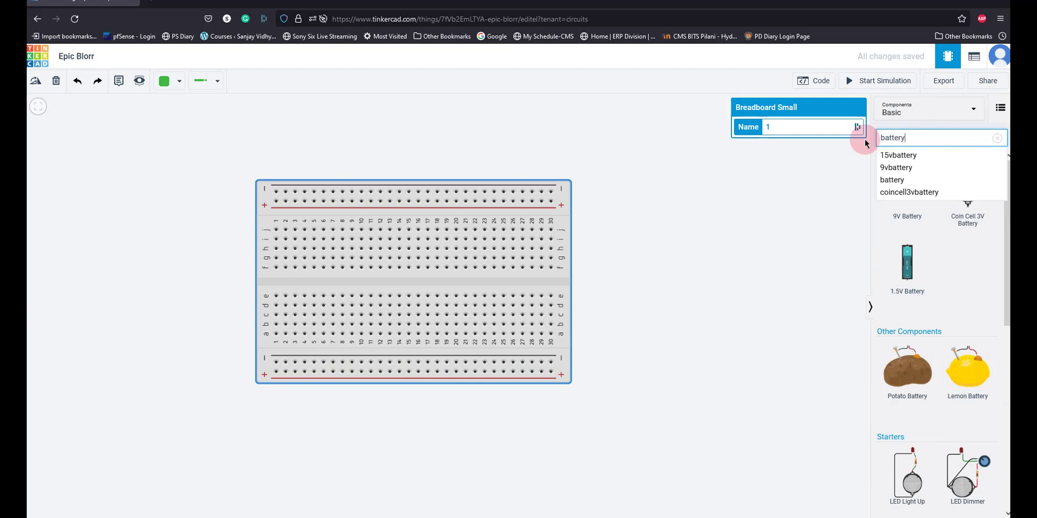
pyautogui.write('ery')
# Place a 9V battery right of the breadboard and wire its terminals to the top + and − rails.
pyautogui.moveTo(907, 189); pyautogui.dragTo(588, 197)
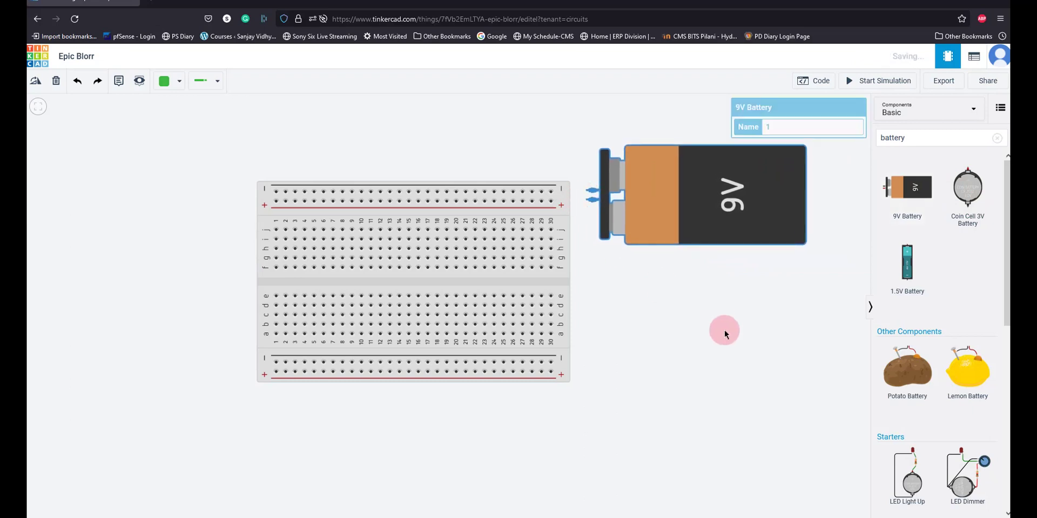
pyautogui.click(724, 332)
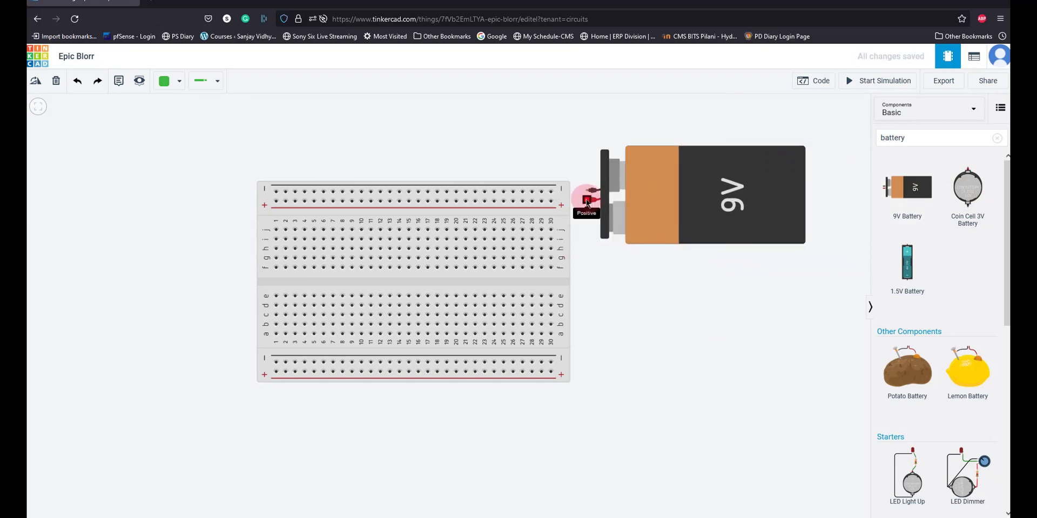
pyautogui.click(587, 202)
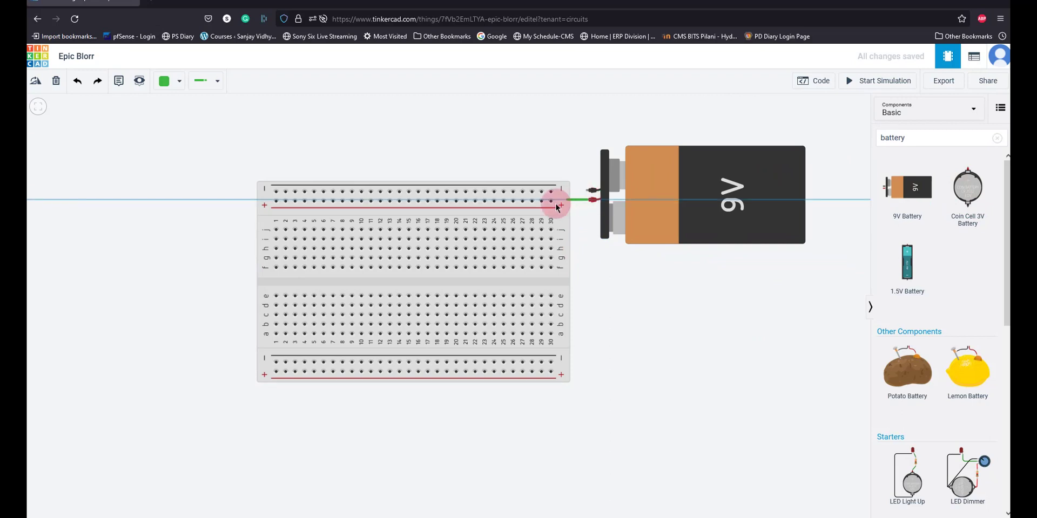
pyautogui.click(550, 202)
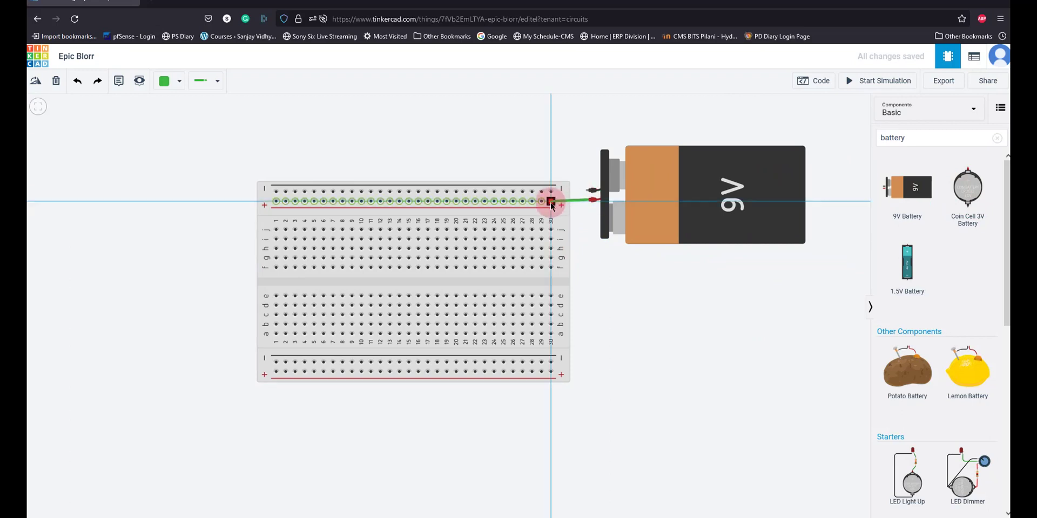
pyautogui.click(592, 190)
pyautogui.click(551, 191)
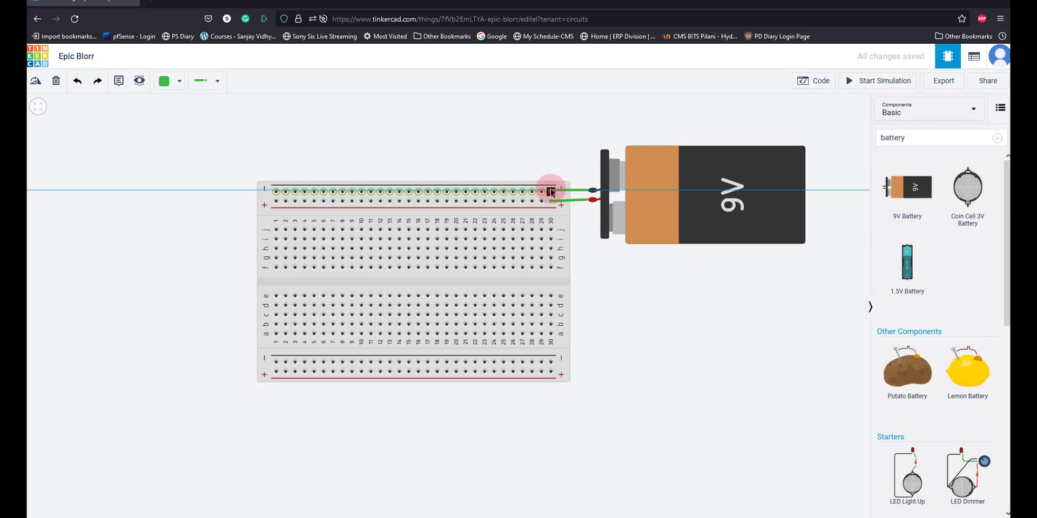
pyautogui.moveTo(730, 187); pyautogui.dragTo(730, 188)
pyautogui.click(732, 313)
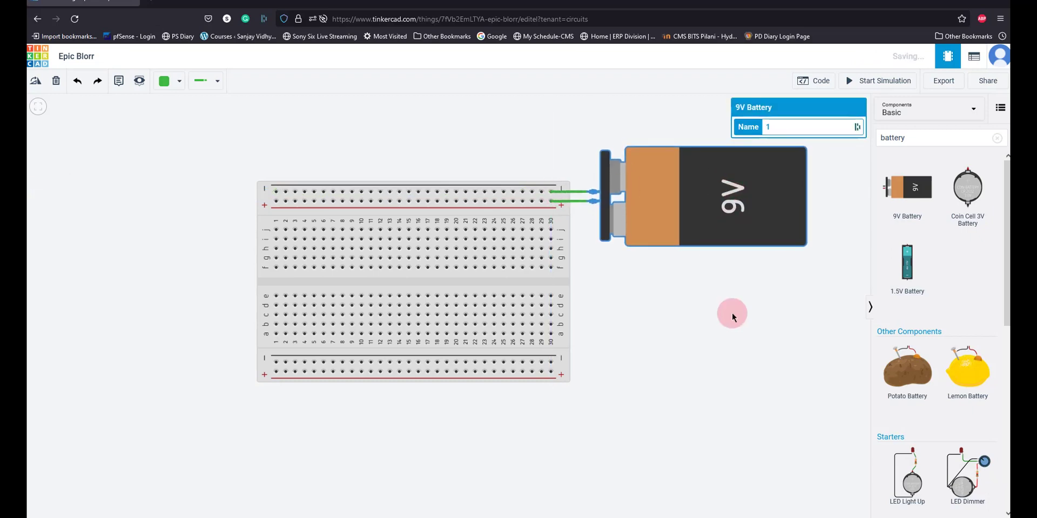
pyautogui.click(548, 204)
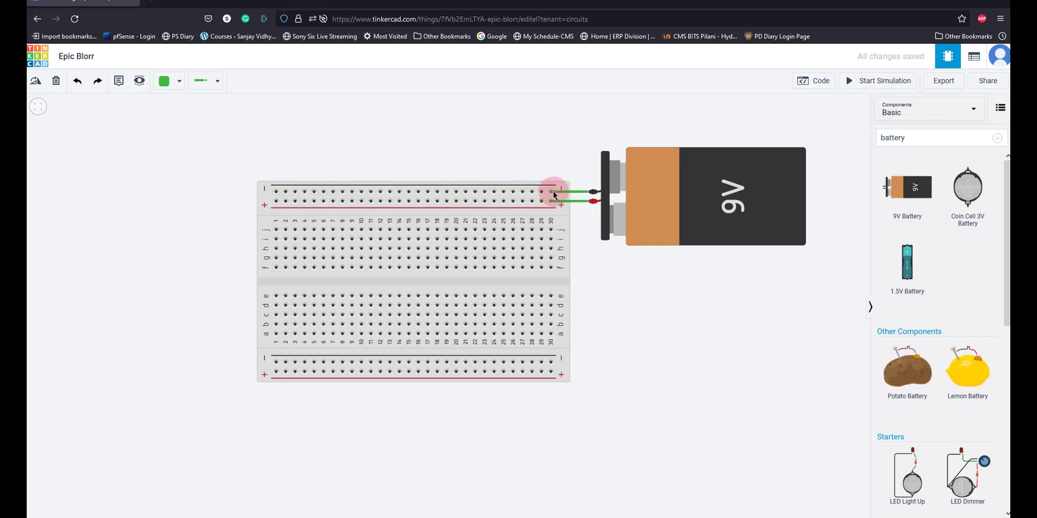
# Add a slide switch and seat it on the breadboard around column 16.
pyautogui.click(944, 135)
pyautogui.hotkey('ctrl', 'a')
pyautogui.write('swit')
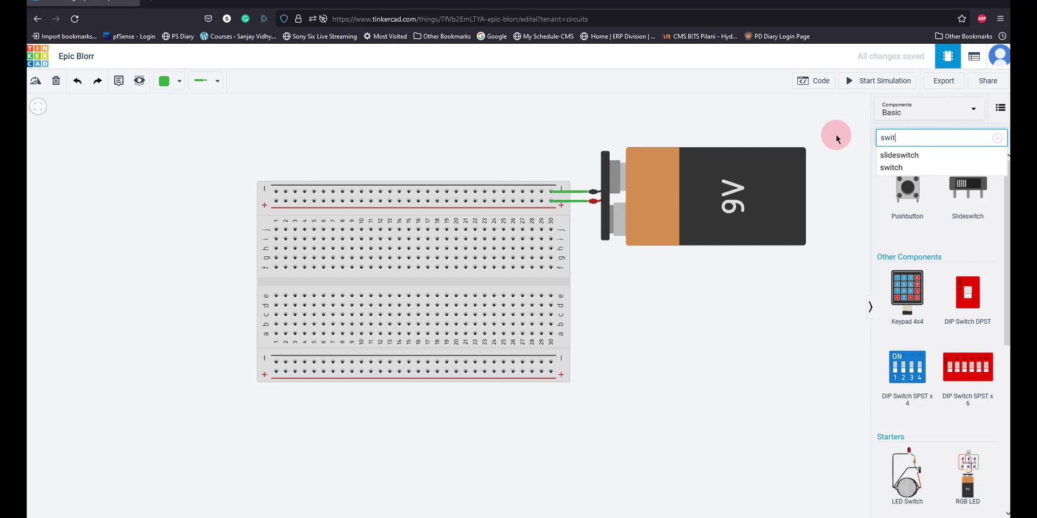
pyautogui.click(899, 155)
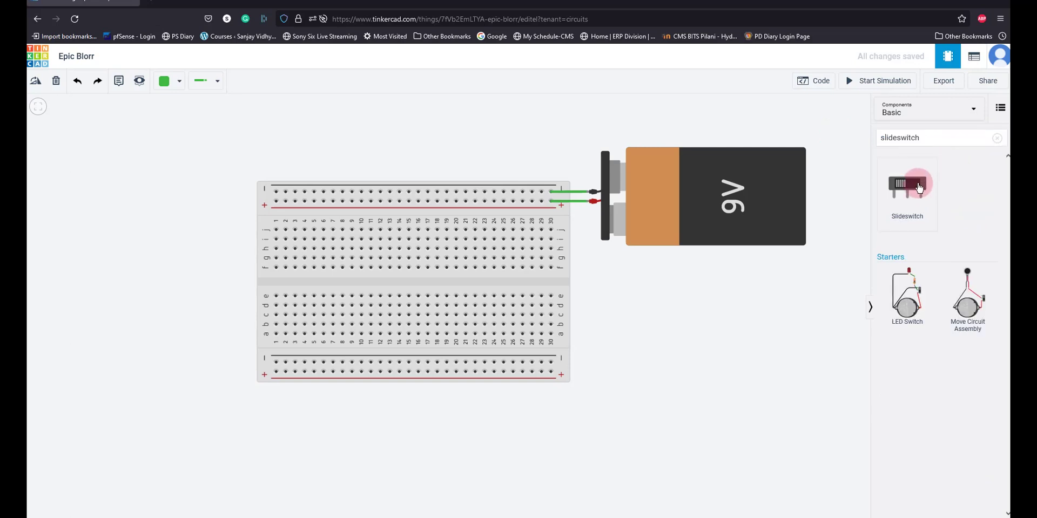
pyautogui.moveTo(913, 187); pyautogui.dragTo(779, 238)
pyautogui.moveTo(612, 299); pyautogui.dragTo(422, 255)
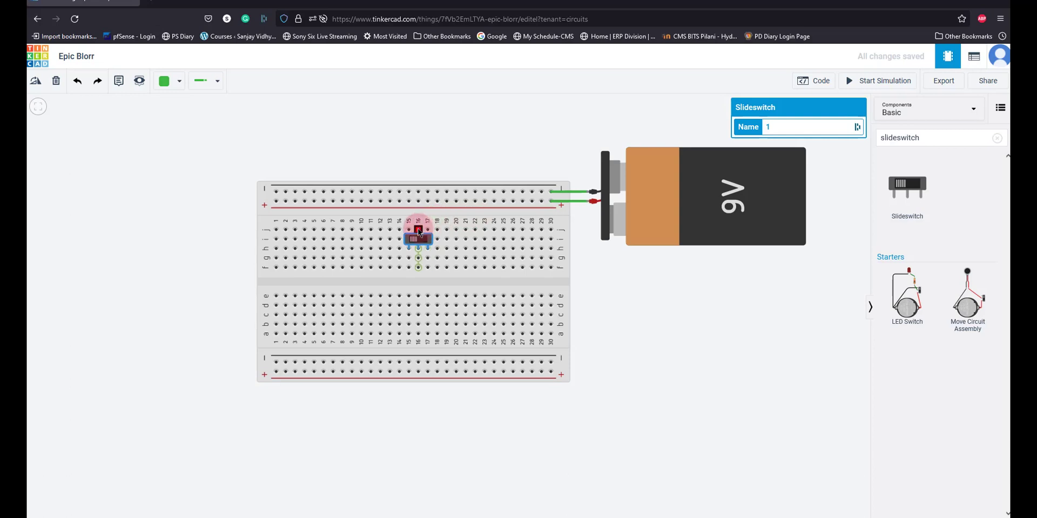
# Wire the switch's middle pin to the top power rail.
pyautogui.click(420, 232)
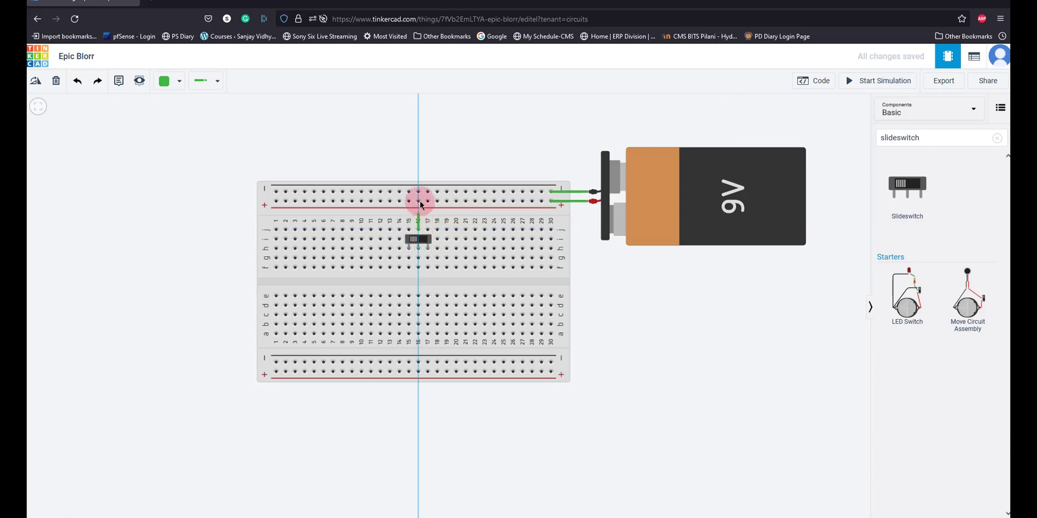
pyautogui.click(640, 372)
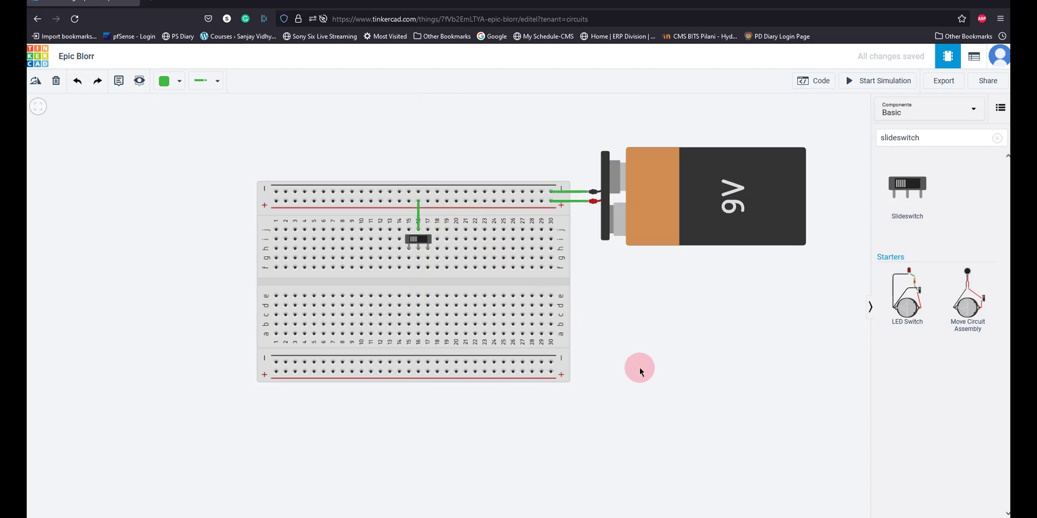
pyautogui.click(424, 257)
pyautogui.moveTo(929, 137); pyautogui.dragTo(850, 140)
# Search 'bulb' and place two light bulbs, left and right of the switch.
pyautogui.write('bulb')
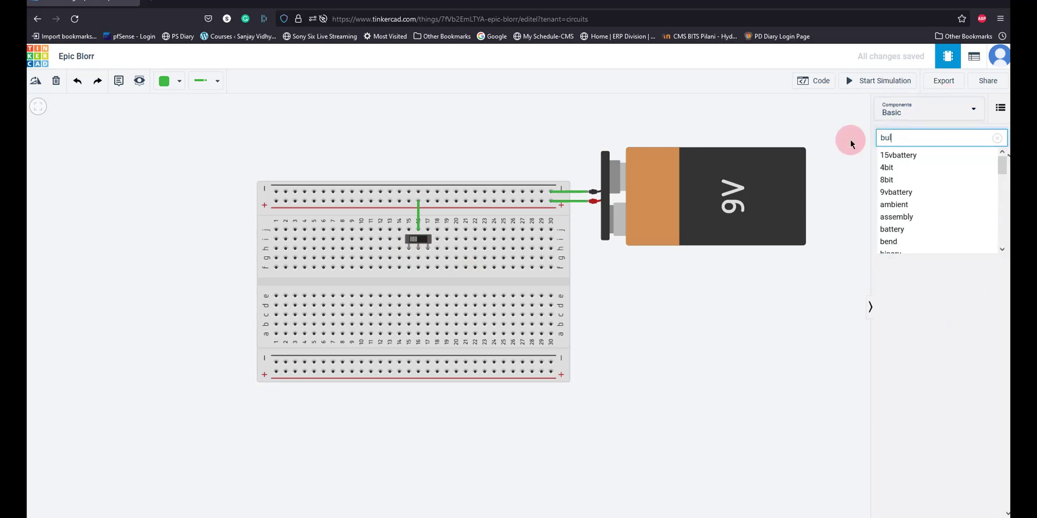
pyautogui.click(883, 155)
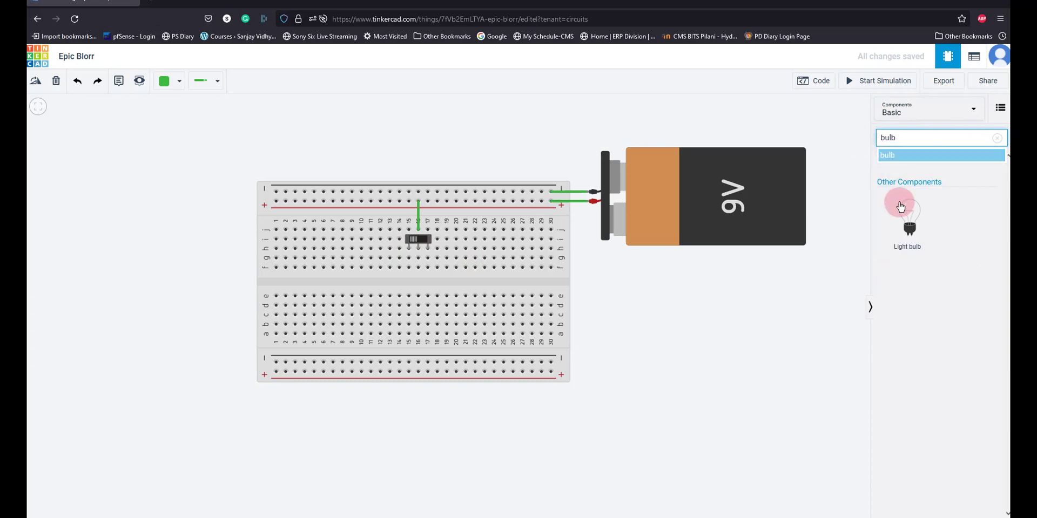
pyautogui.moveTo(912, 219); pyautogui.dragTo(324, 297)
pyautogui.moveTo(916, 217); pyautogui.dragTo(485, 299)
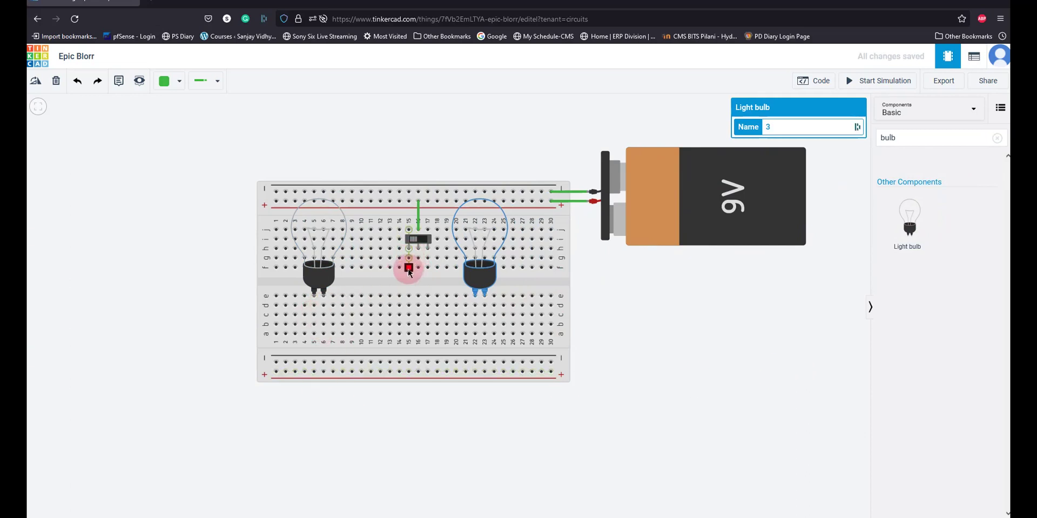
# Wire the switch's outer pins to the left bulb and the right bulb.
pyautogui.click(409, 269)
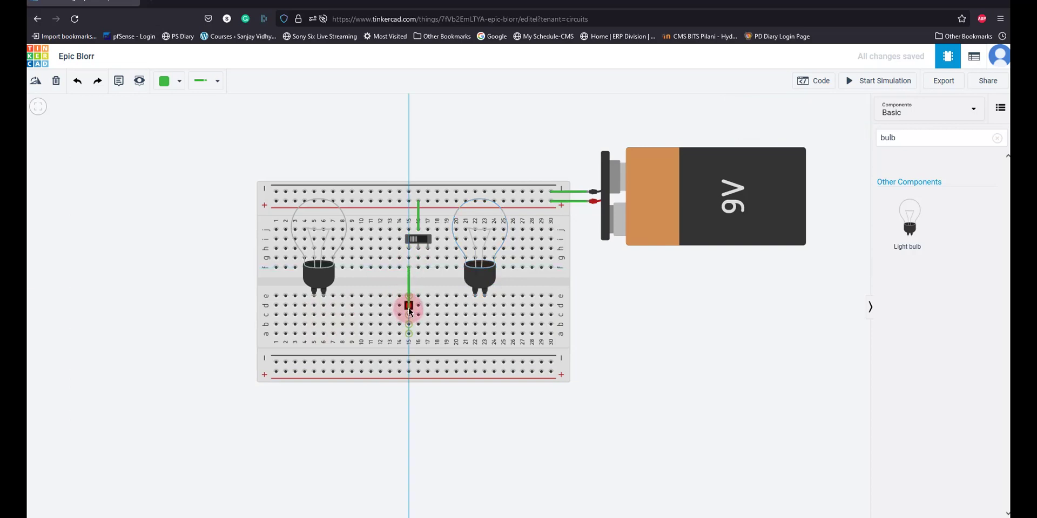
pyautogui.click(409, 296)
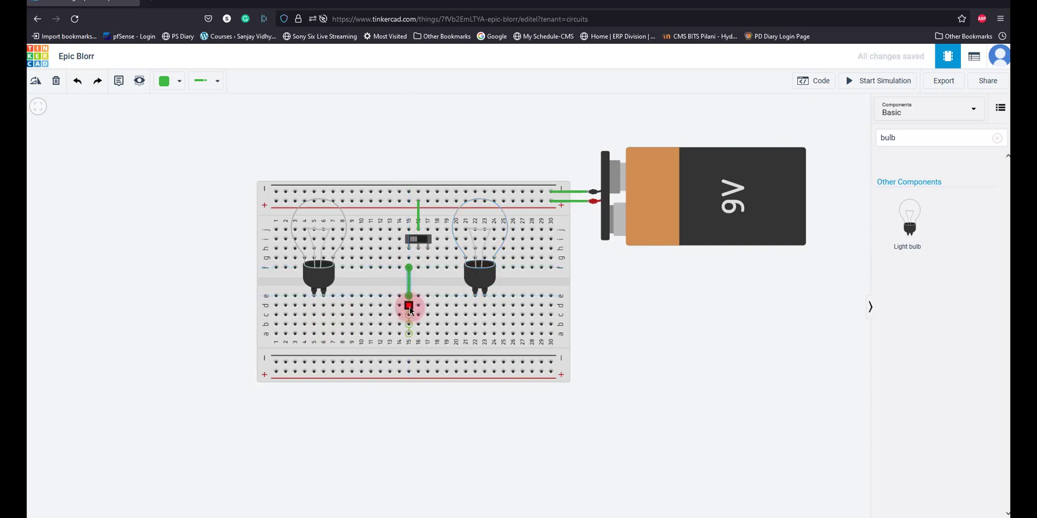
pyautogui.click(410, 309)
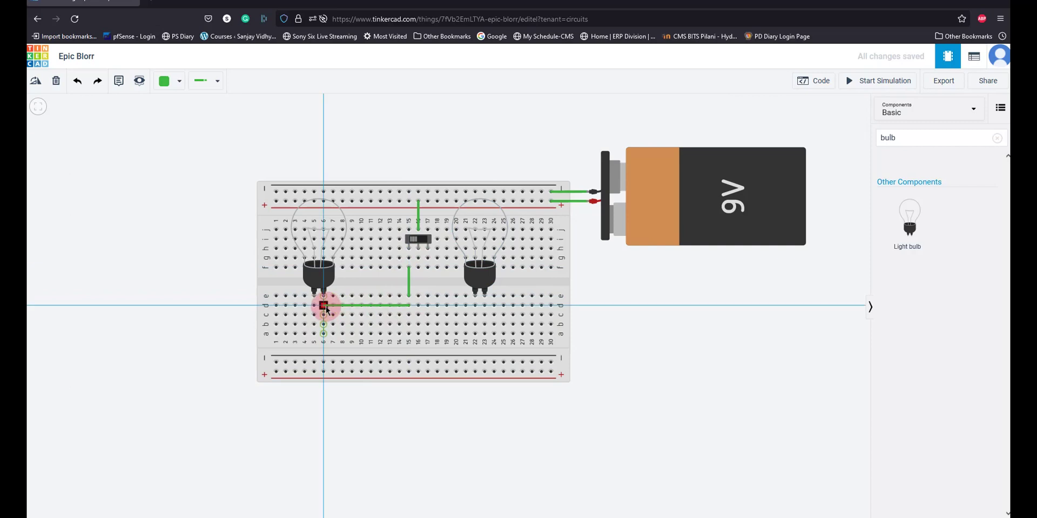
pyautogui.click(330, 309)
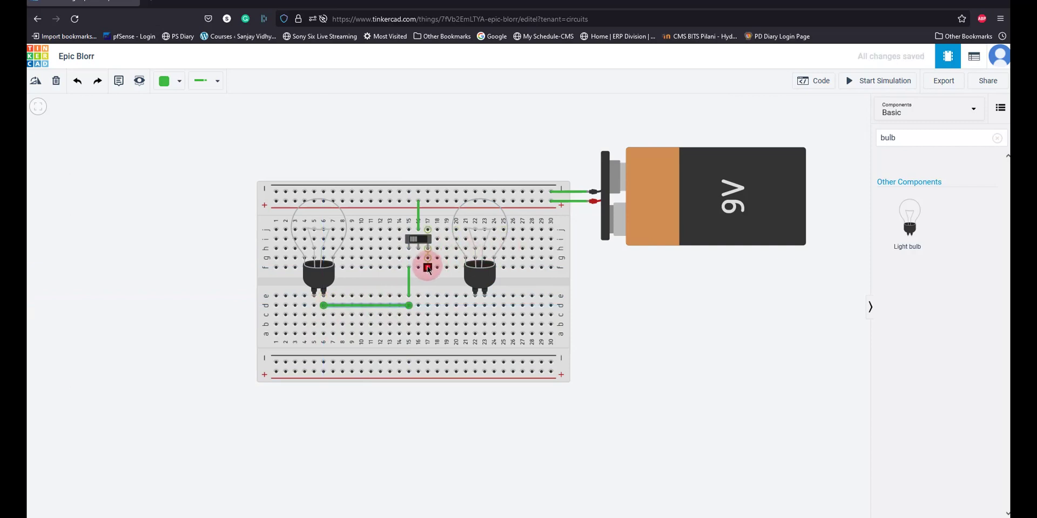
pyautogui.click(427, 269)
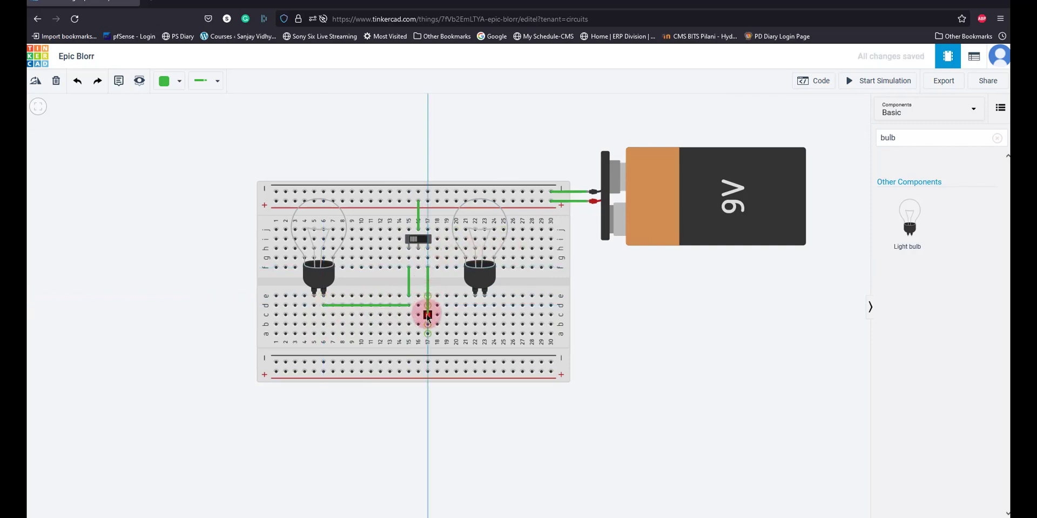
pyautogui.click(428, 316)
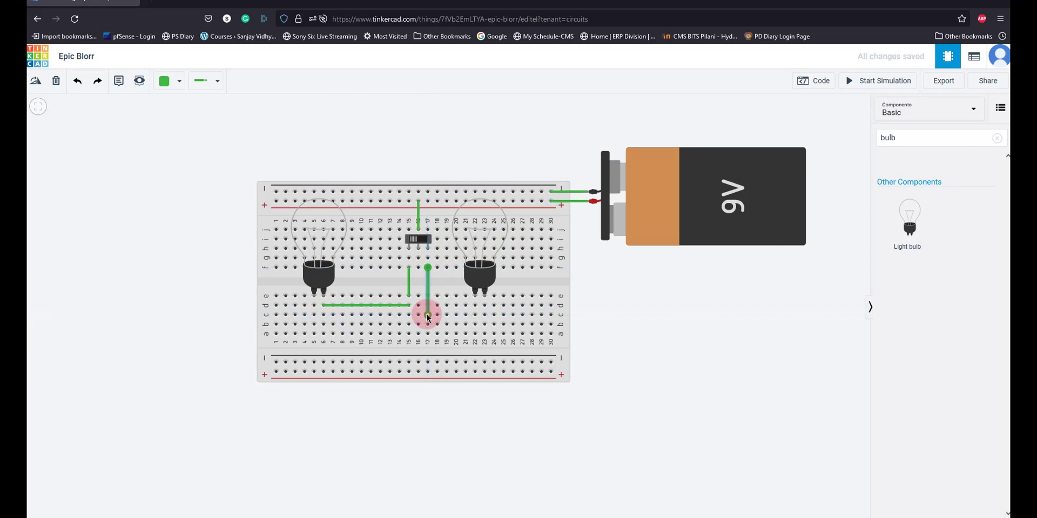
pyautogui.click(427, 326)
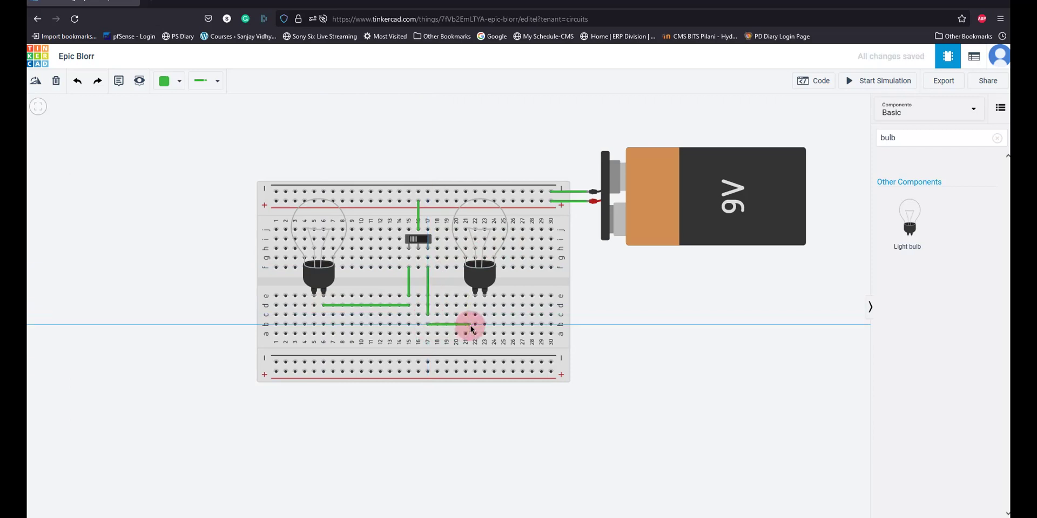
pyautogui.click(474, 325)
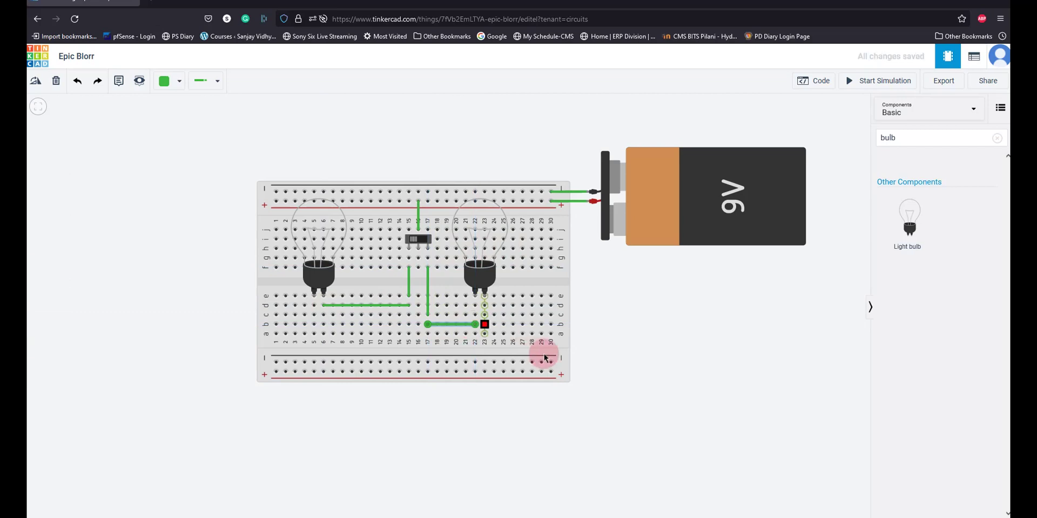
pyautogui.click(634, 376)
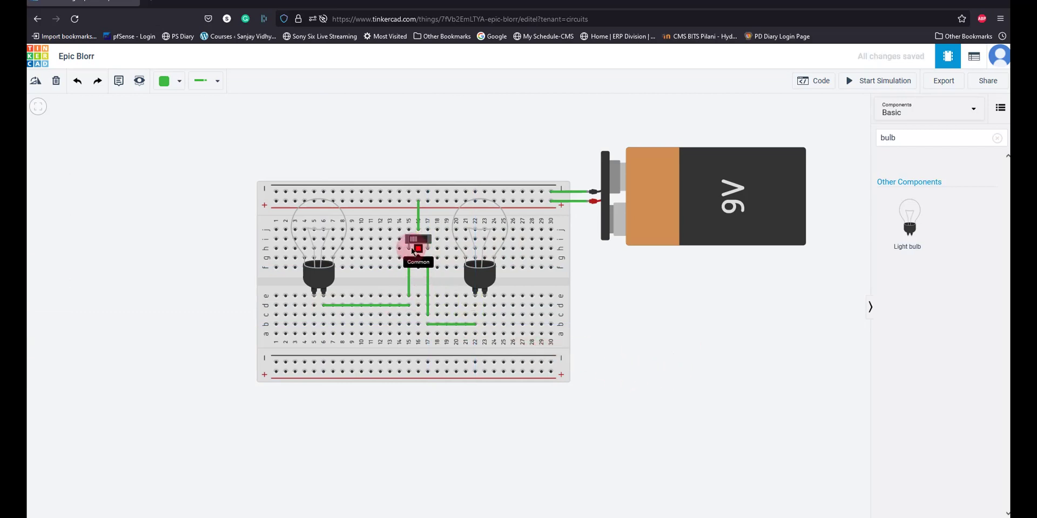
pyautogui.moveTo(408, 277); pyautogui.dragTo(408, 300)
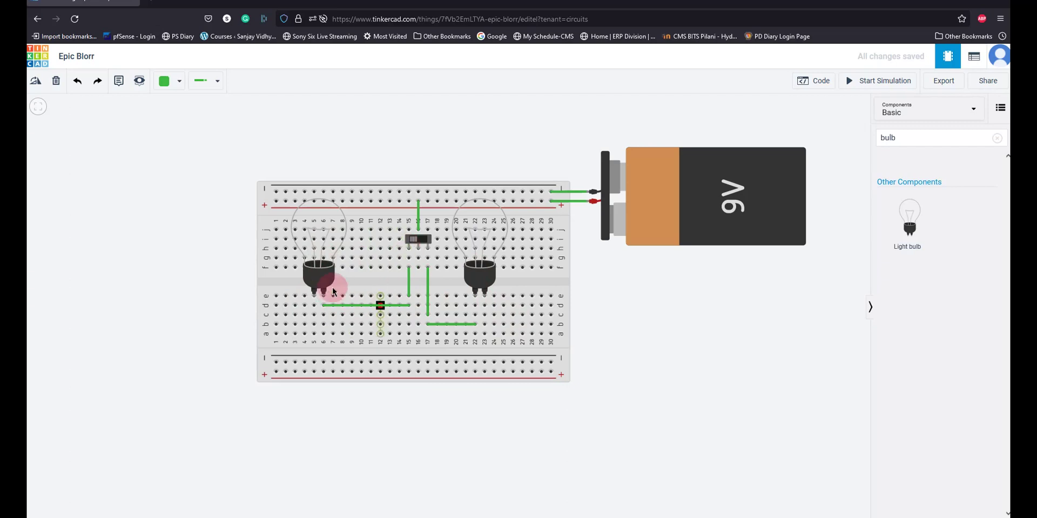
# Wire each bulb's other terminal up to the top rail via columns 27 and 1.
pyautogui.click(484, 316)
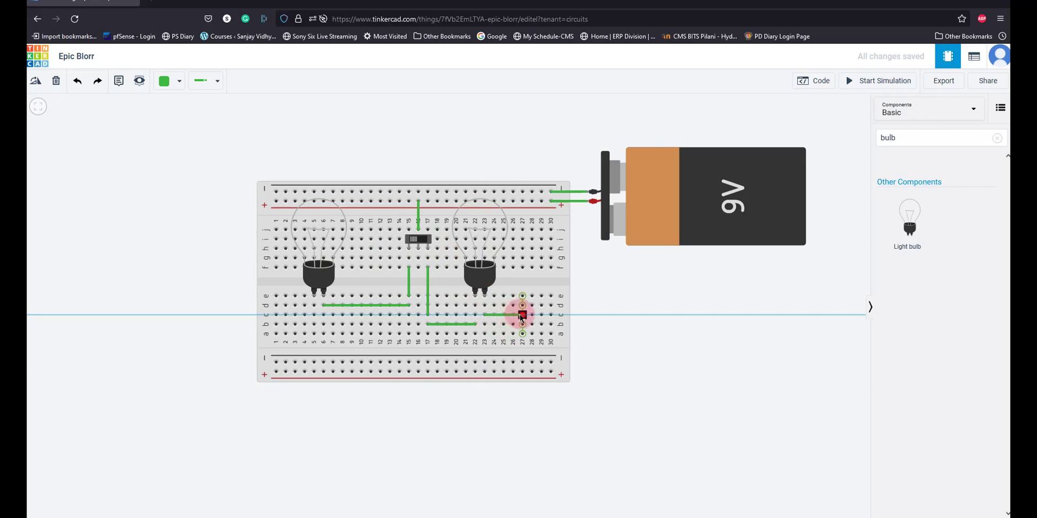
pyautogui.click(522, 316)
pyautogui.click(523, 296)
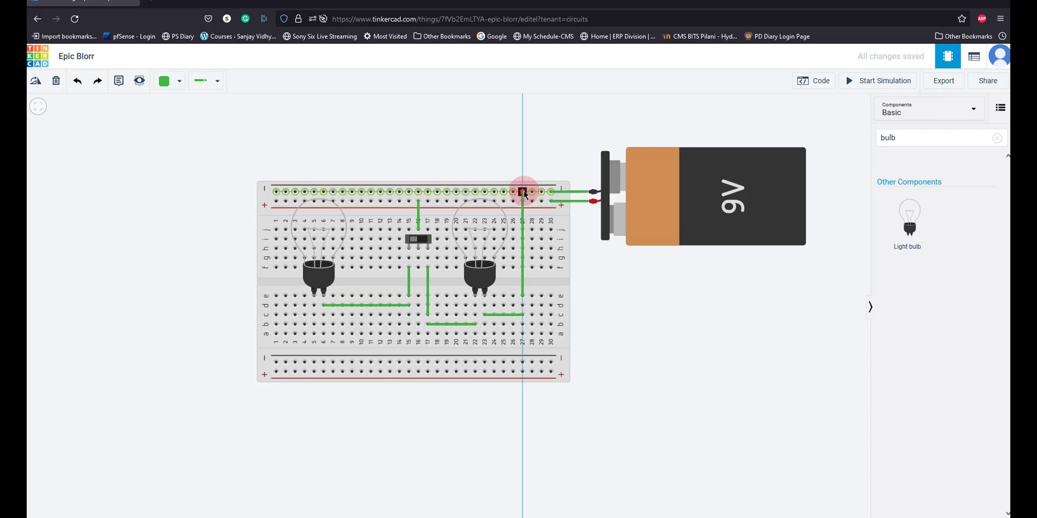
pyautogui.click(522, 191)
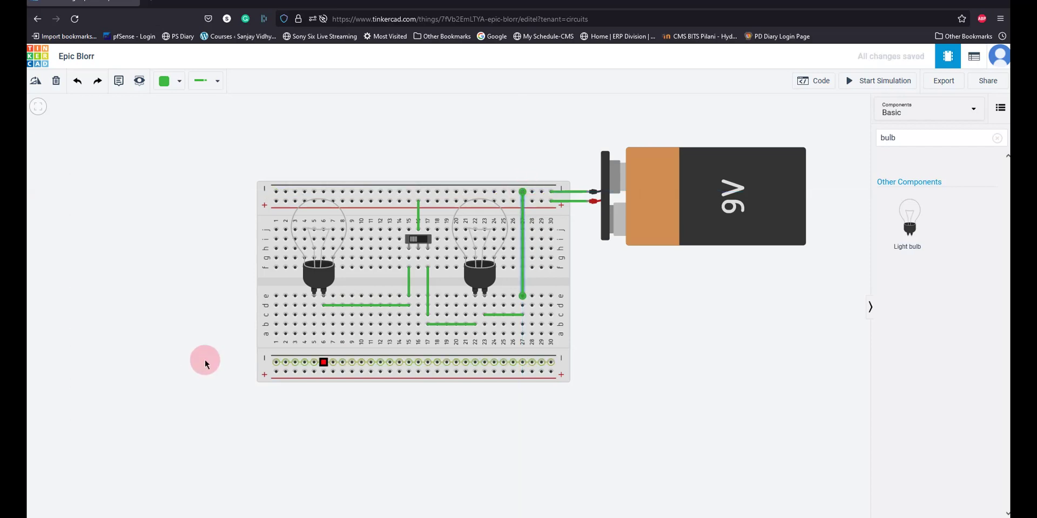
pyautogui.click(314, 306)
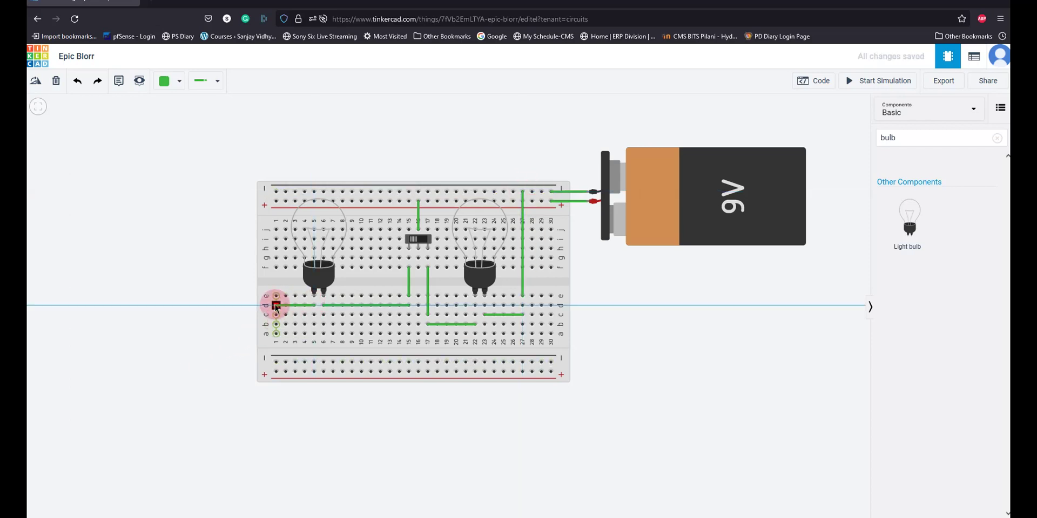
pyautogui.click(276, 306)
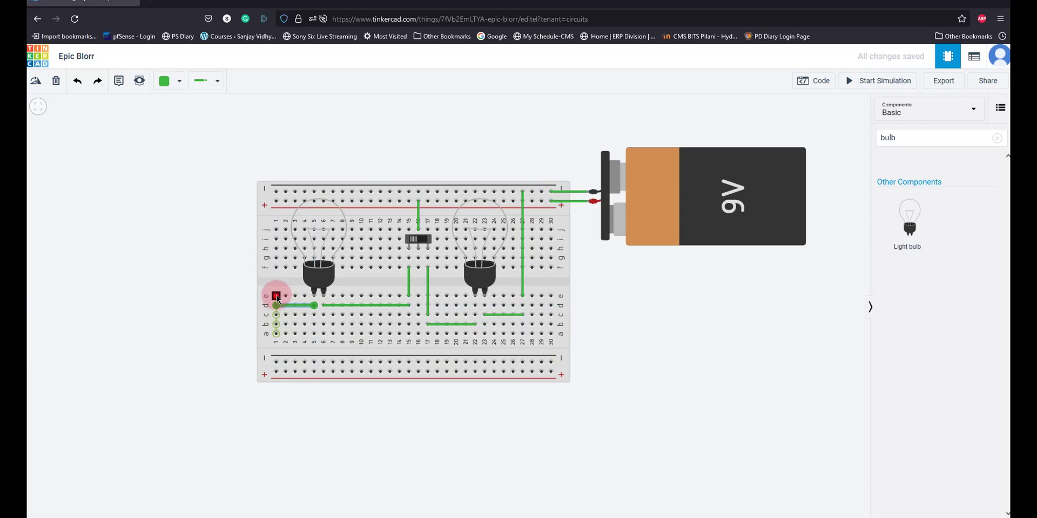
pyautogui.click(276, 193)
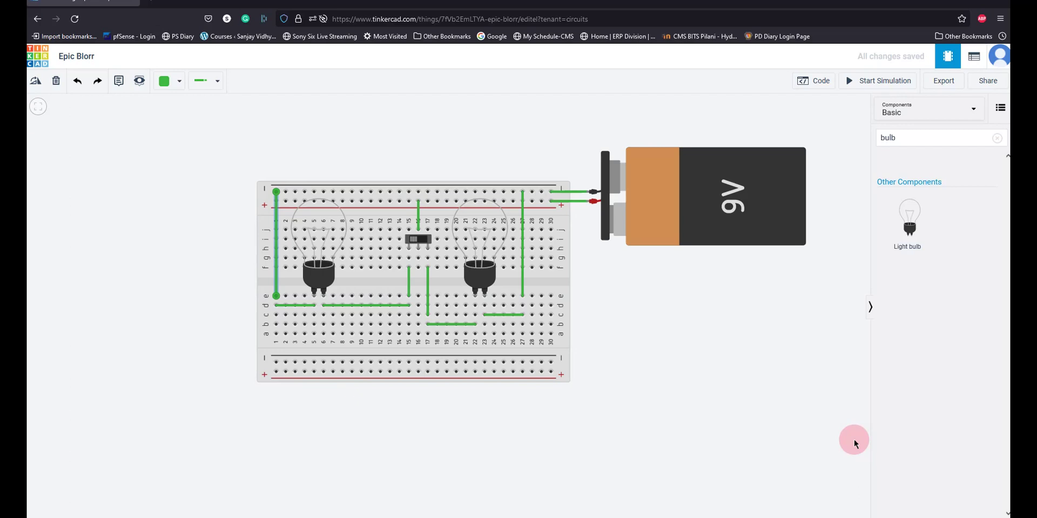
# Start the simulation and toggle the slide switch to change which bulb lights.
pyautogui.click(880, 87)
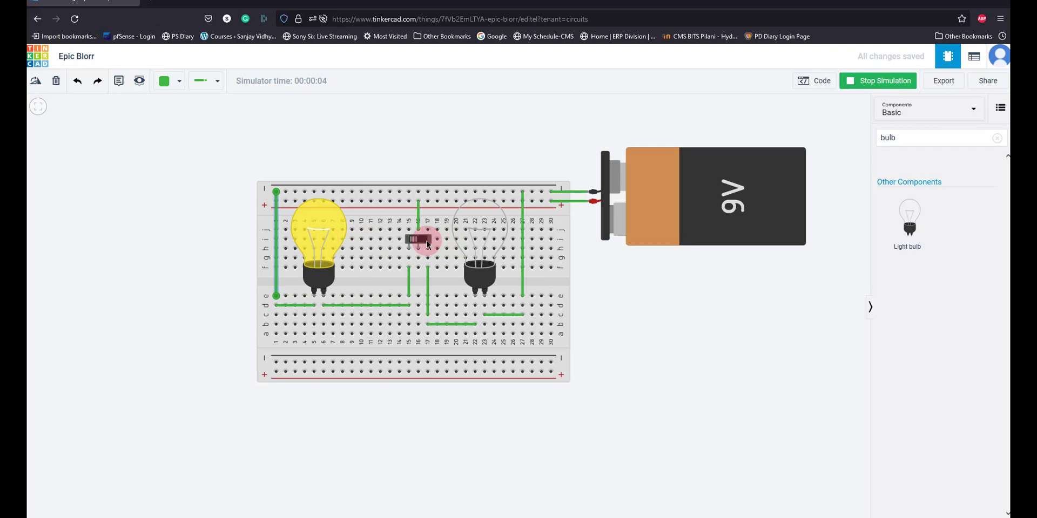
pyautogui.click(426, 239)
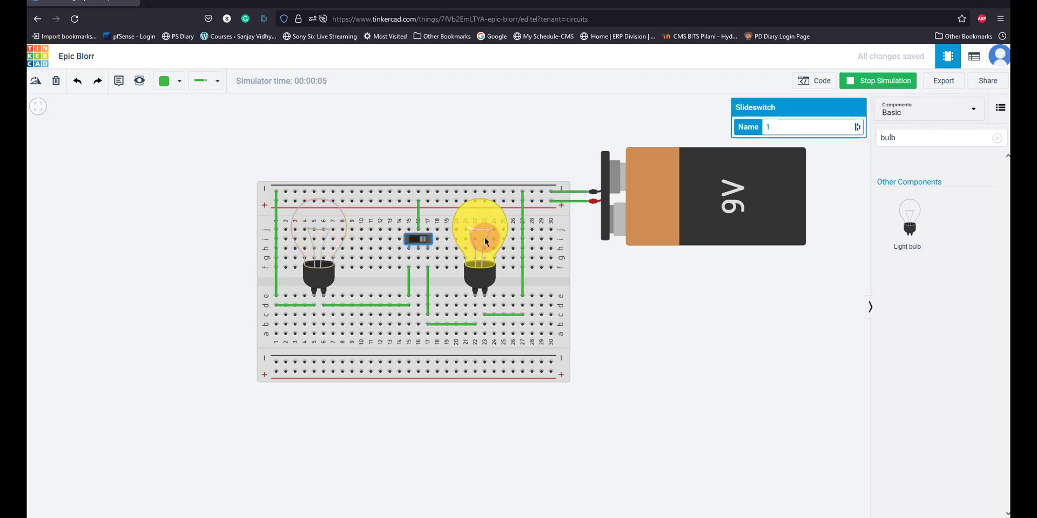